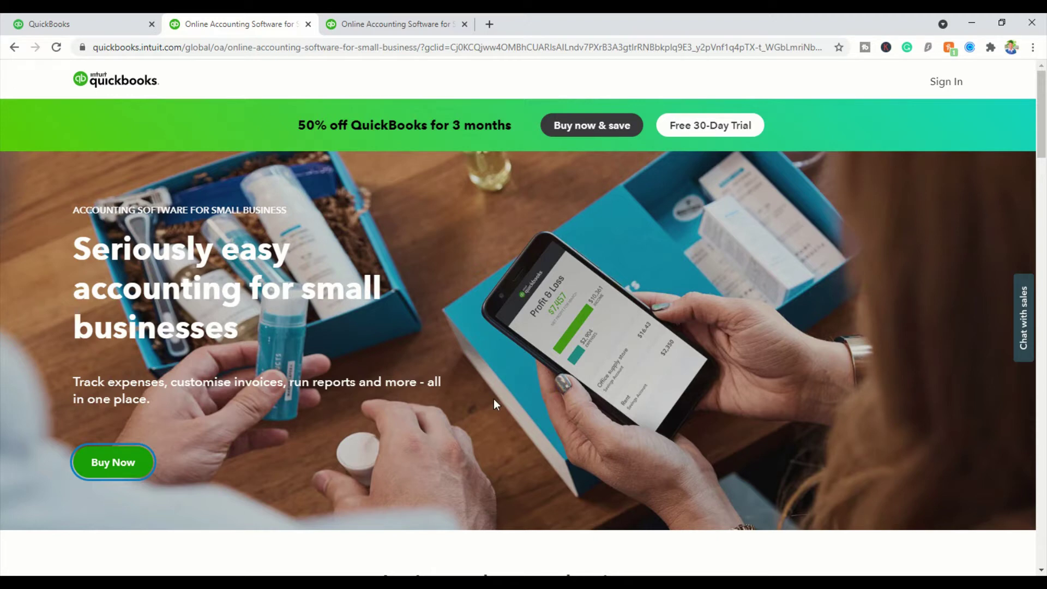
# Step: Review the QuickBooks Online product page and compare the features and prices of the Simple Start, Essentials and Plus plans
pyautogui.scroll(-10, 494, 404)
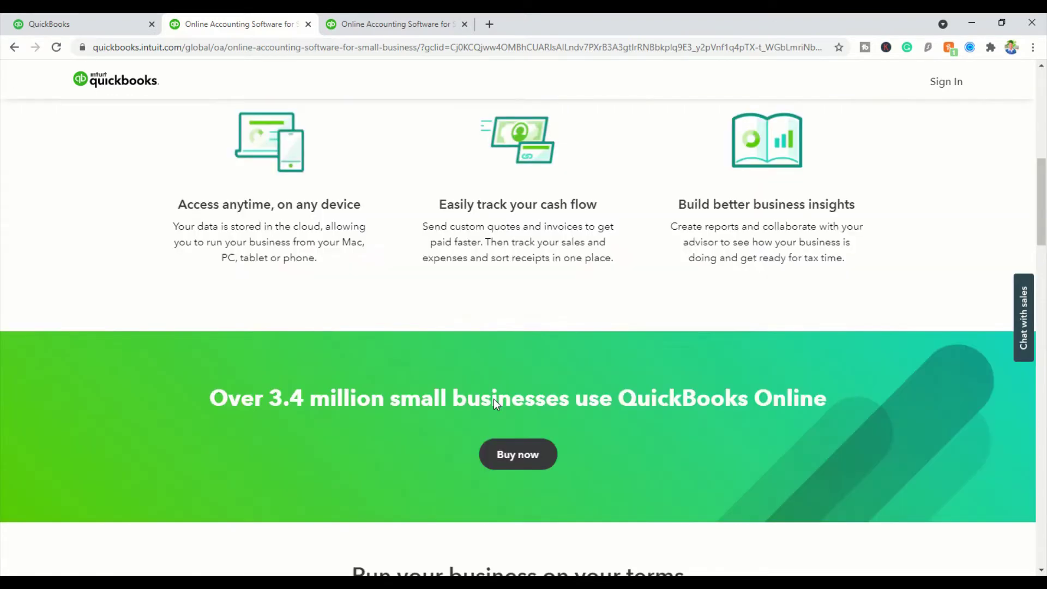
pyautogui.scroll(-10, 494, 401)
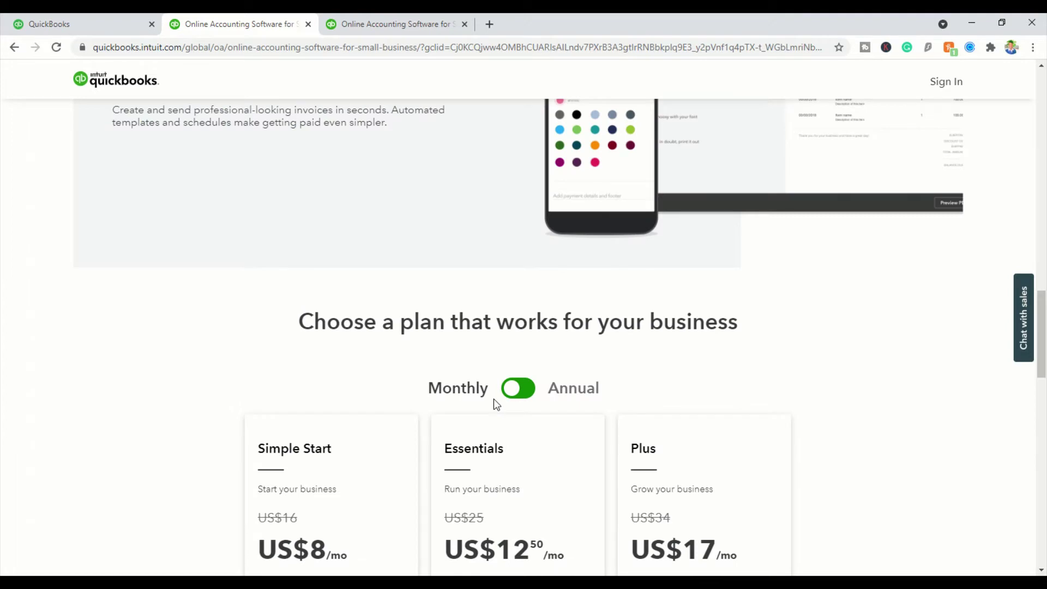
pyautogui.scroll(-2, 496, 404)
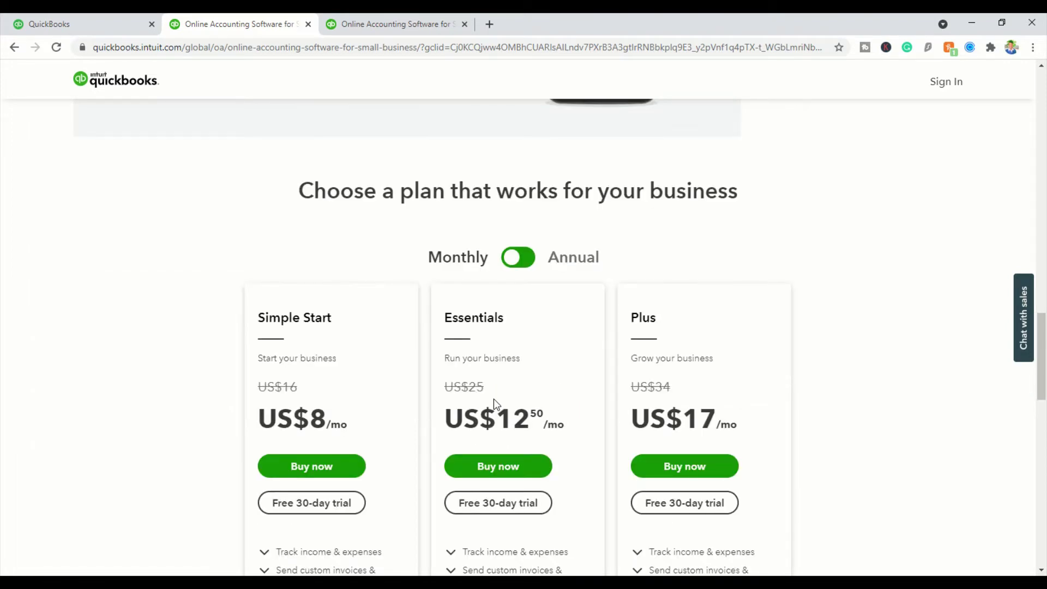
pyautogui.scroll(-2, 494, 402)
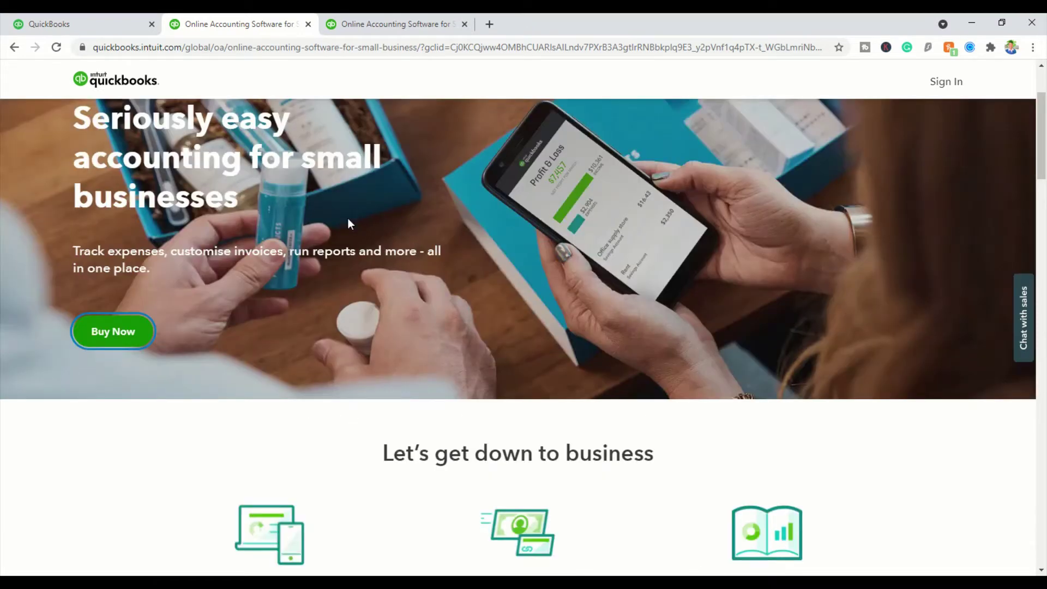
pyautogui.scroll(-8, 324, 369)
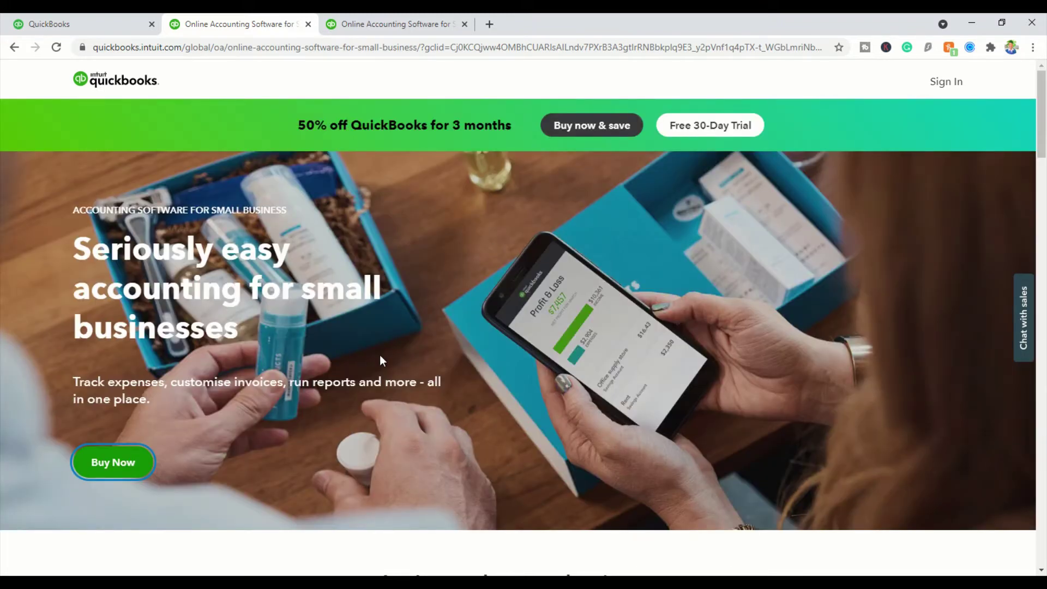
pyautogui.scroll(-8, 380, 360)
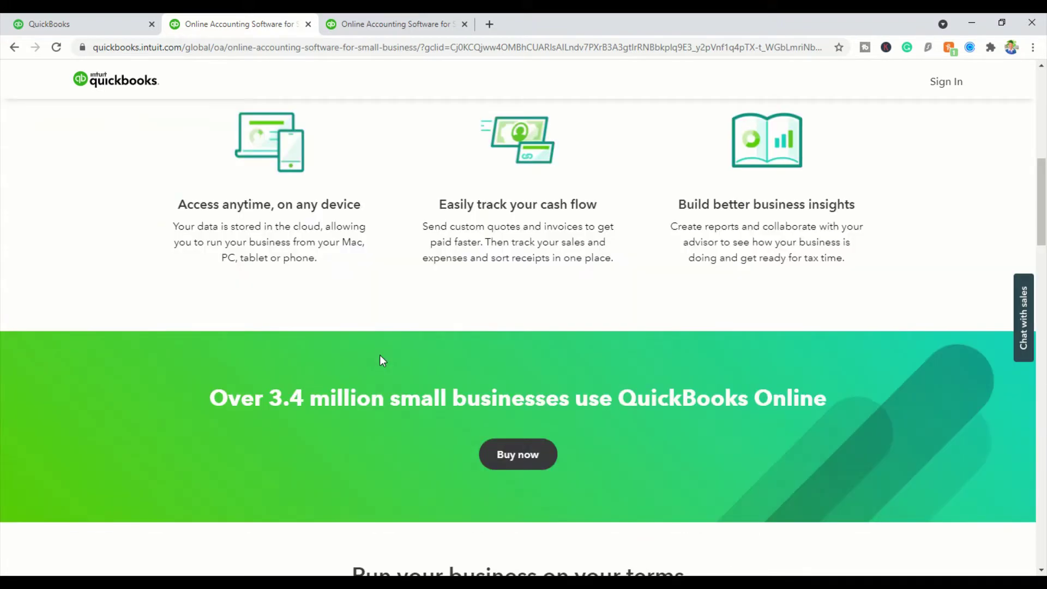
pyautogui.scroll(8, 380, 360)
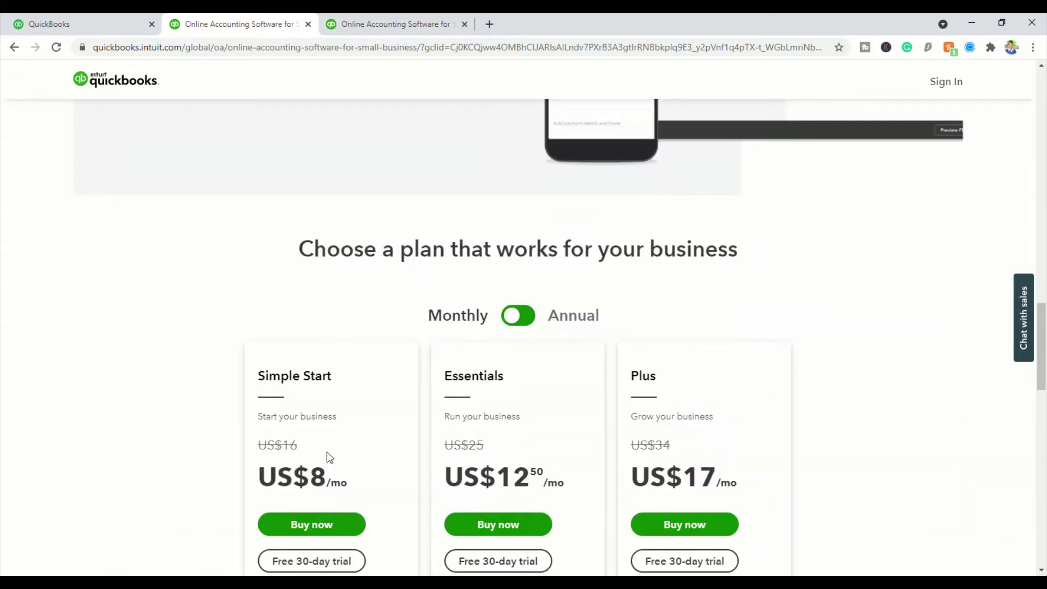
pyautogui.scroll(-2, 571, 278)
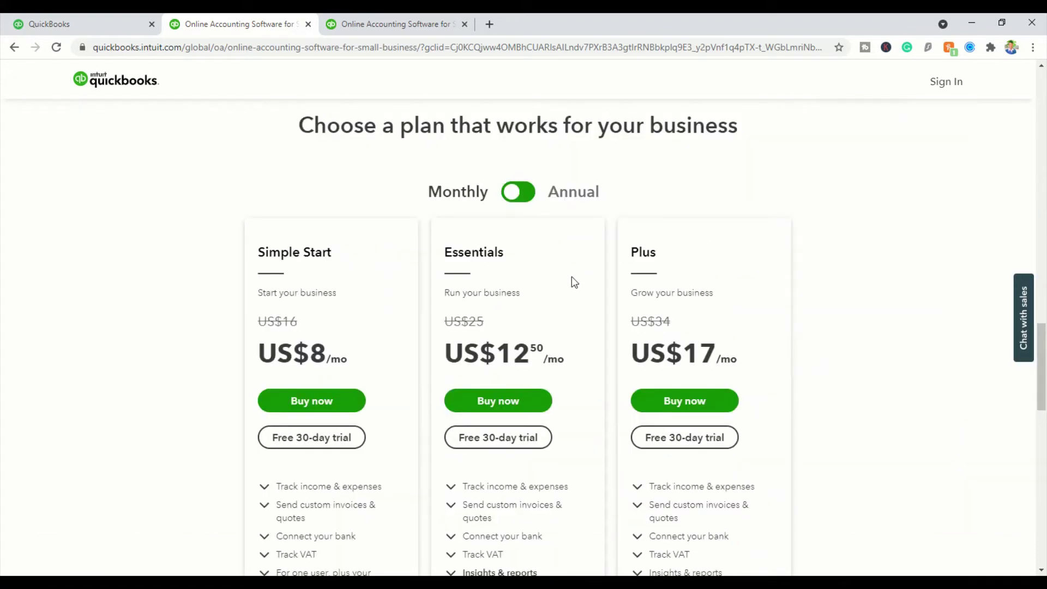
pyautogui.scroll(-3, 572, 278)
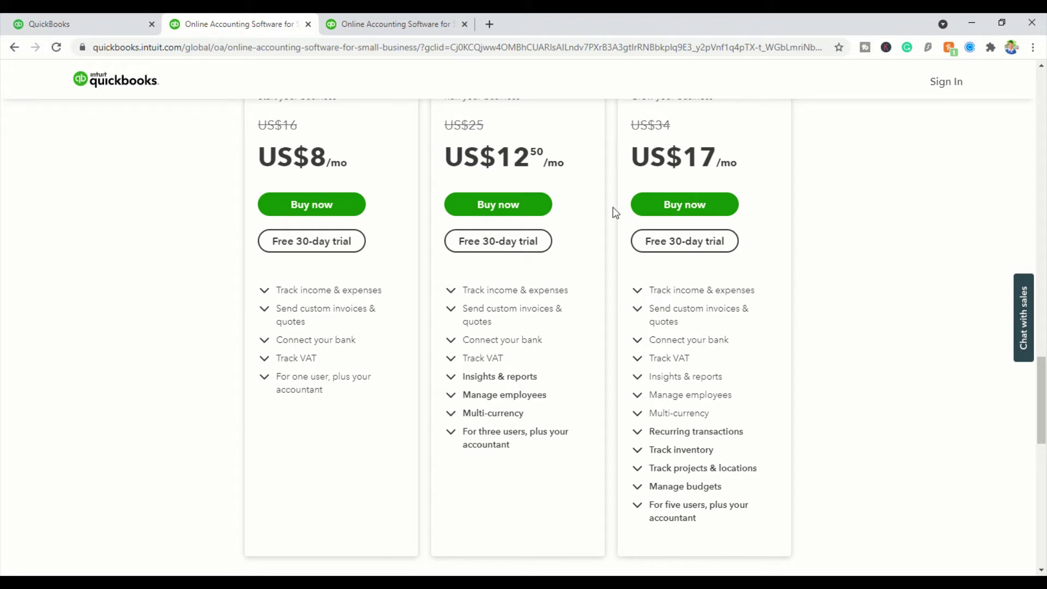
# Step: Switch to the QuickBooks sample company and open its Account and Settings
pyautogui.click(33, 26)
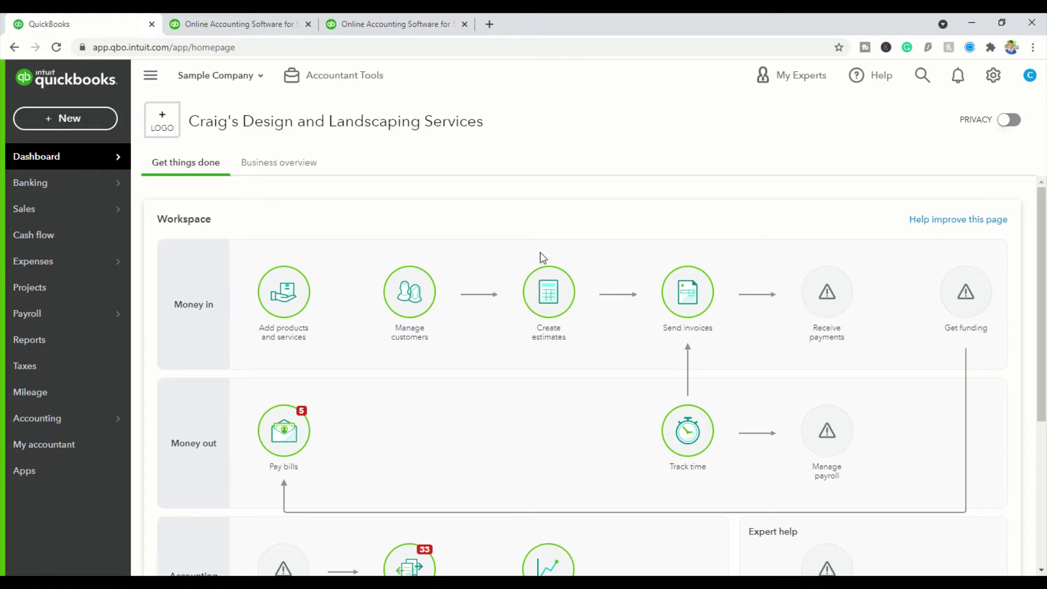
pyautogui.click(994, 81)
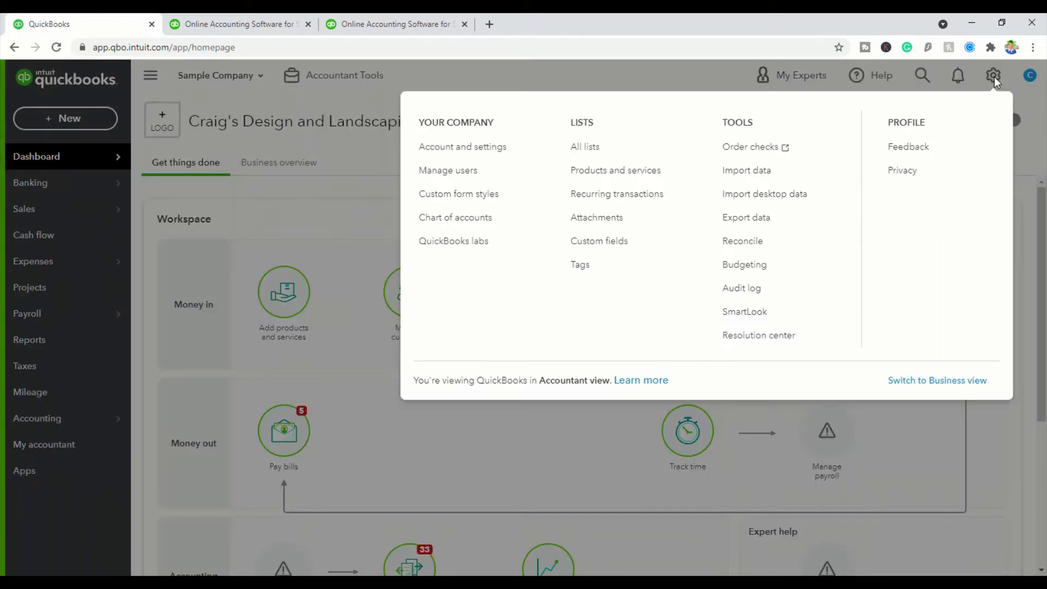
pyautogui.click(478, 147)
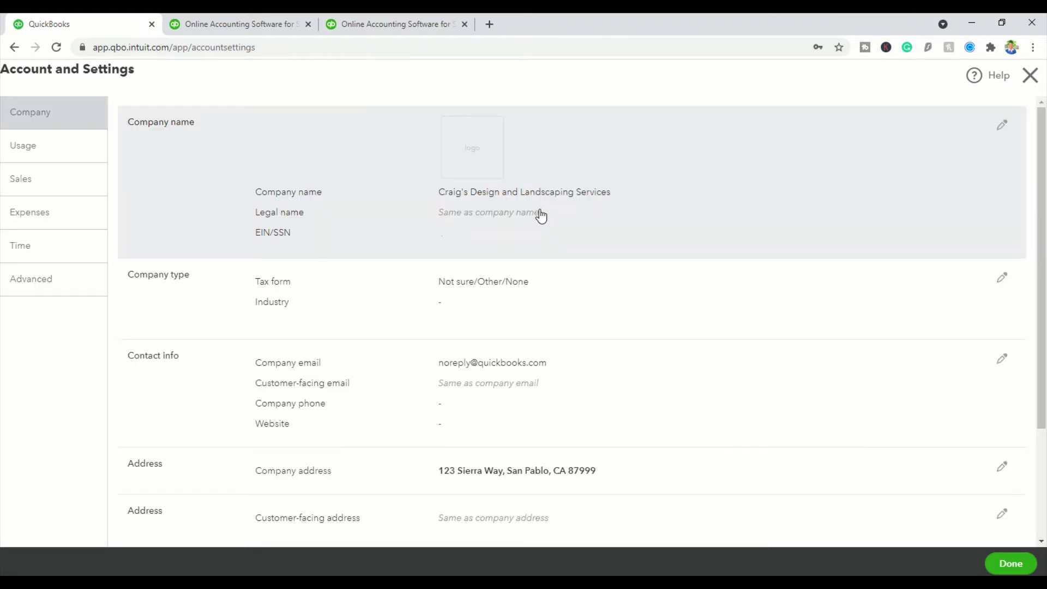
# Step: Open the company name details for editing and try setting the company's tax form to Nonprofit organization (Form 990)
pyautogui.click(541, 216)
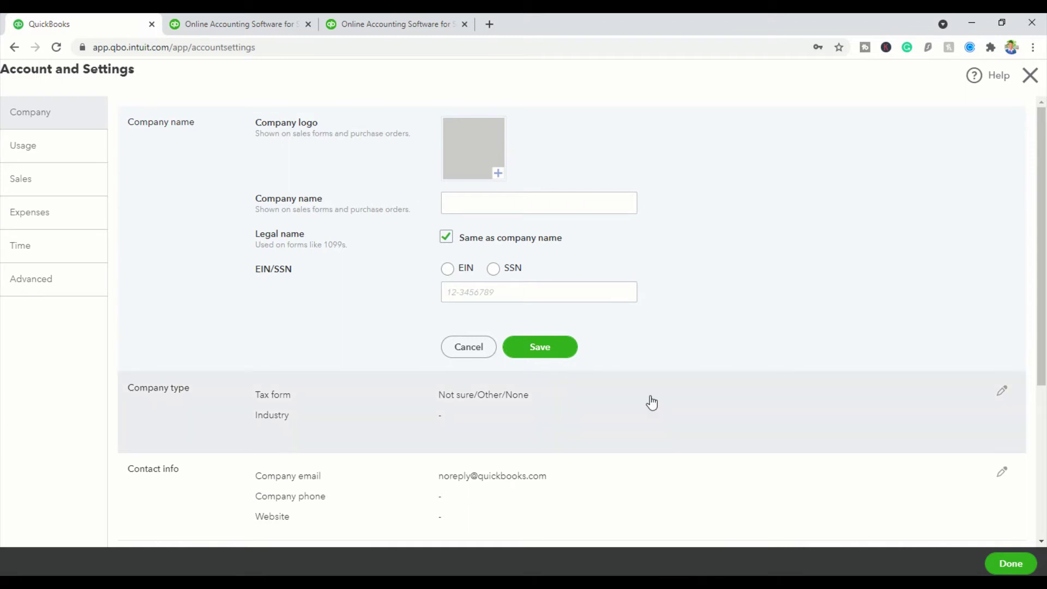
pyautogui.click(652, 403)
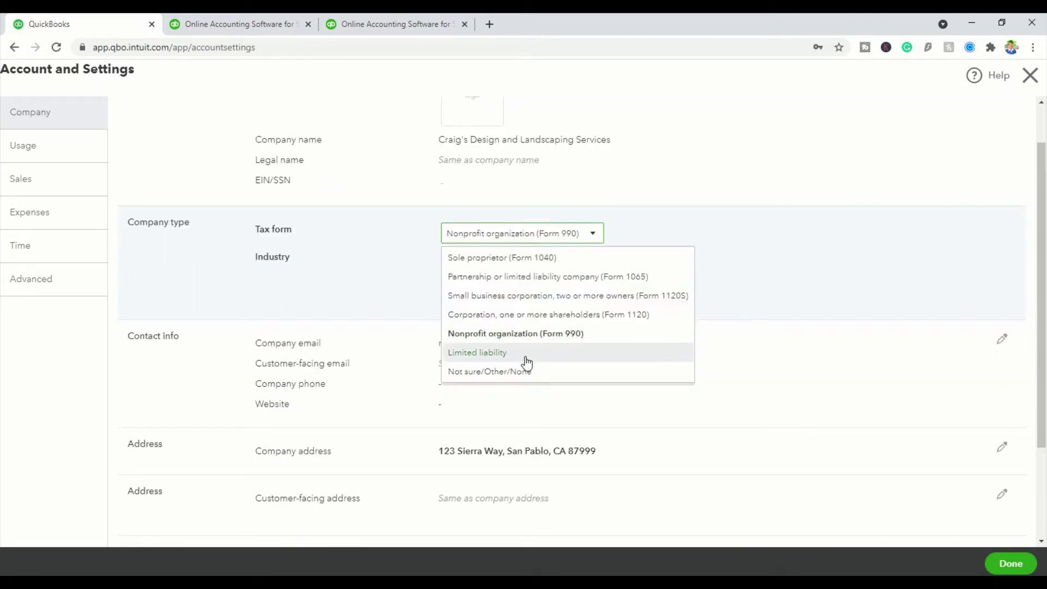
pyautogui.click(548, 334)
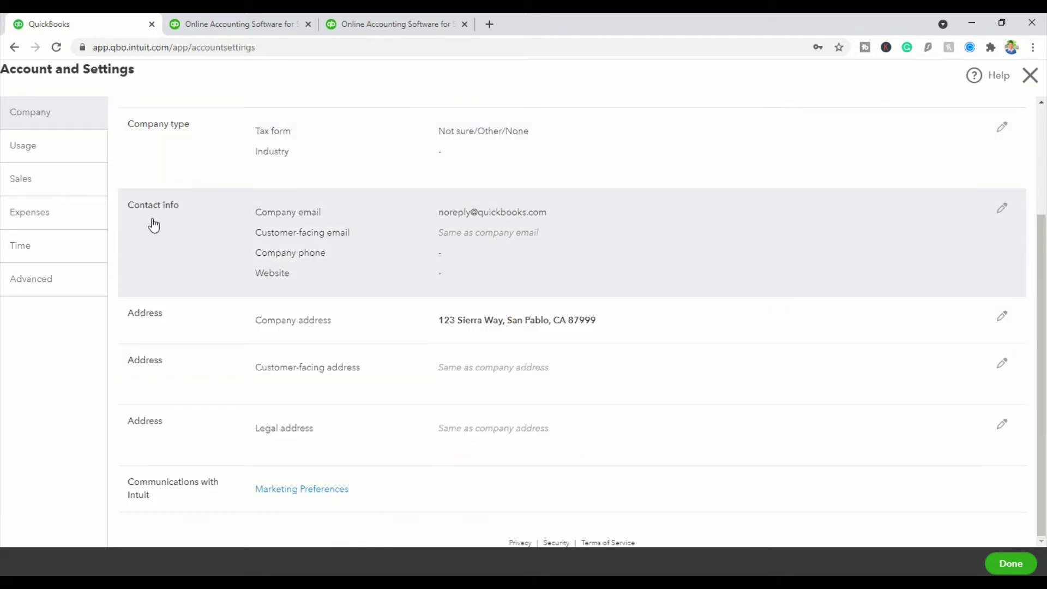
# Step: Examine the editable contact info and company address fields in the company settings
pyautogui.click(153, 224)
pyautogui.scroll(-2, 666, 299)
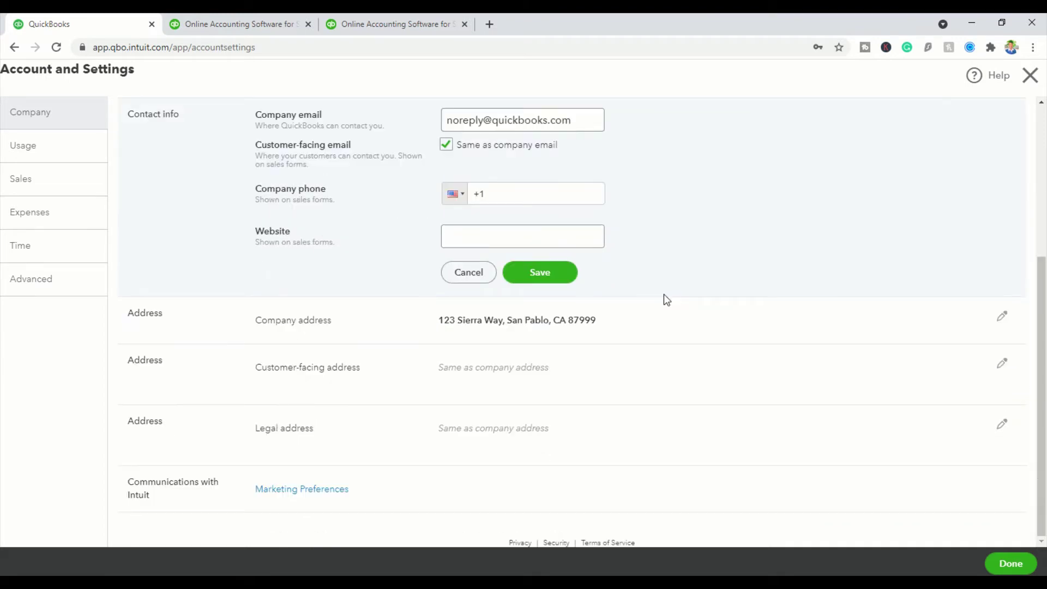
pyautogui.click(649, 314)
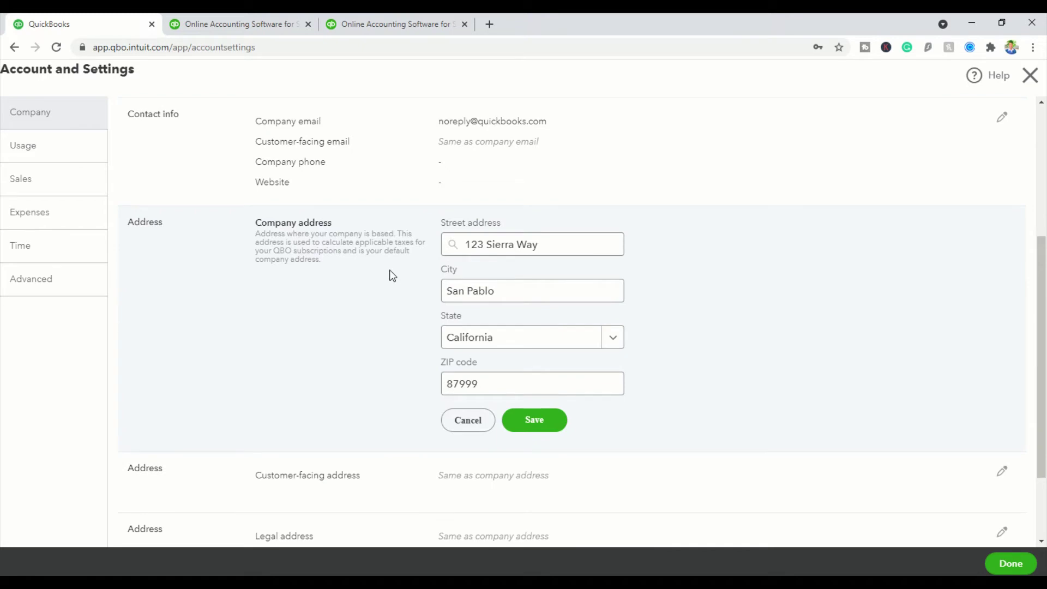
pyautogui.scroll(-2, 384, 367)
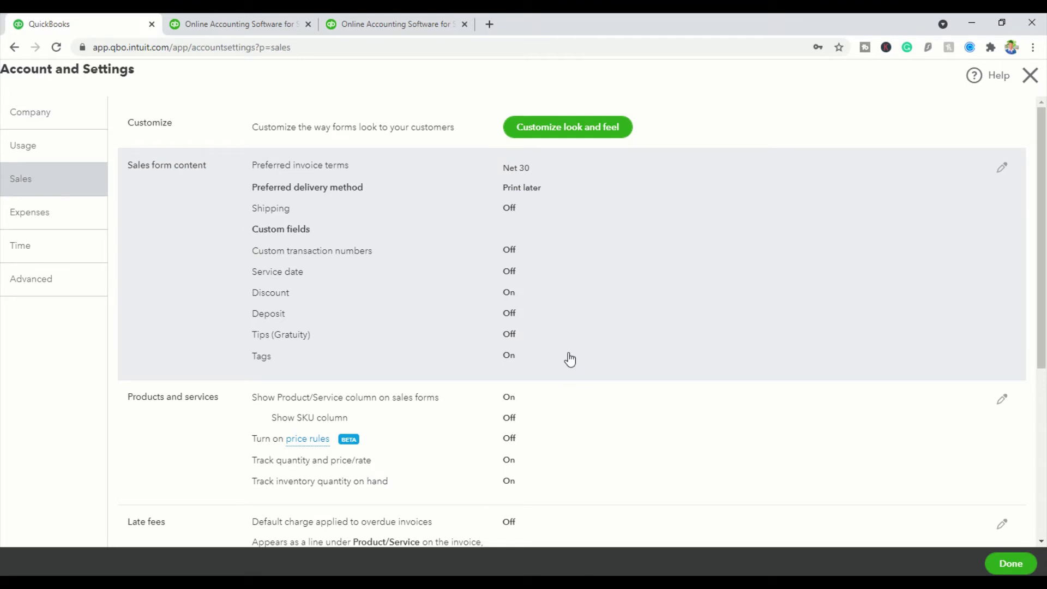
# Step: Review the Sales settings and open the Products and services options for editing
pyautogui.scroll(-1, 443, 359)
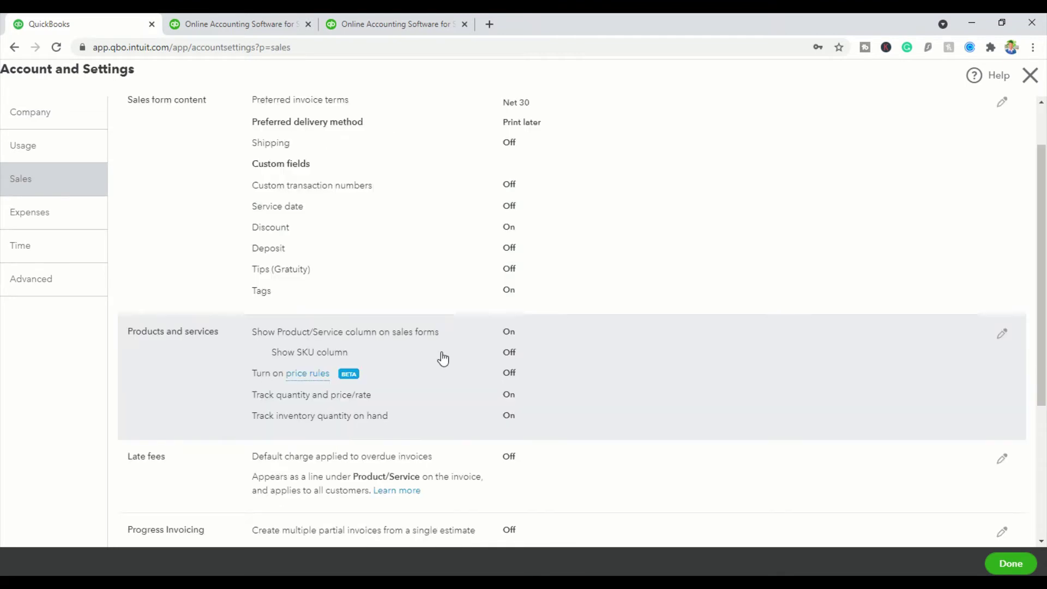
pyautogui.scroll(1, 324, 143)
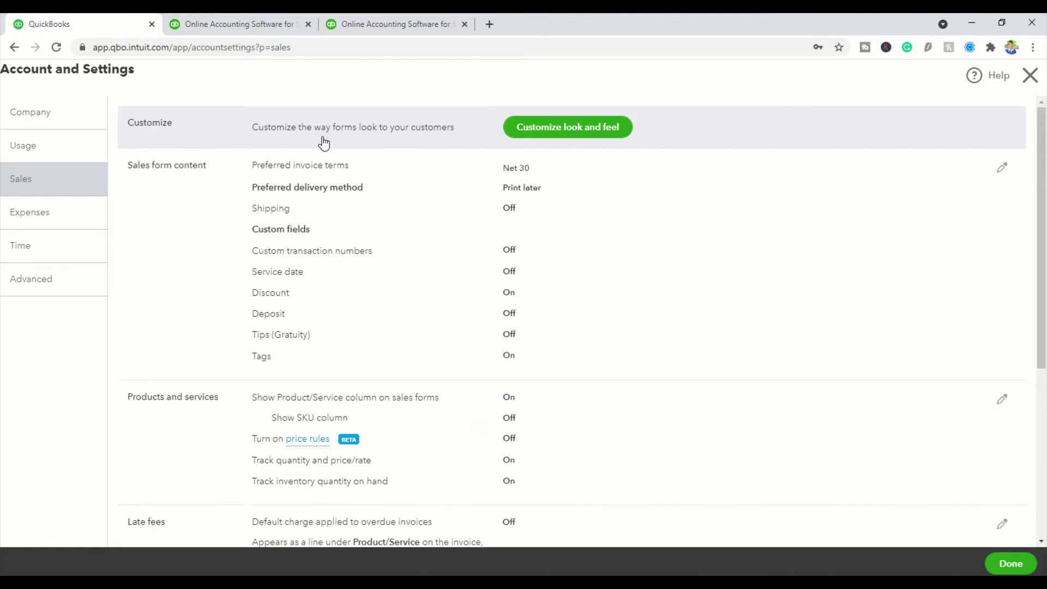
pyautogui.scroll(-2, 432, 300)
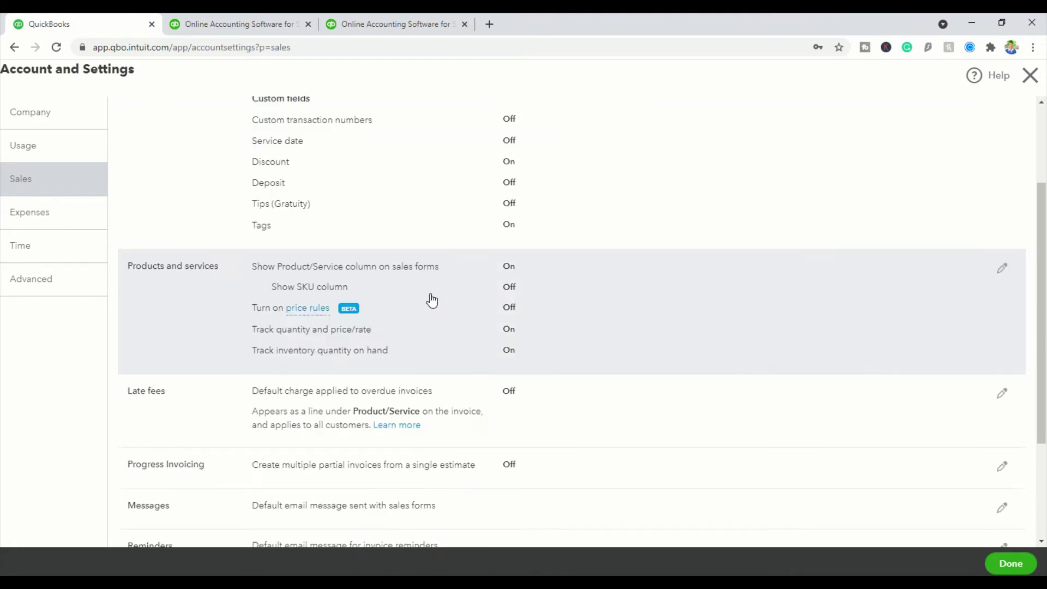
pyautogui.click(487, 283)
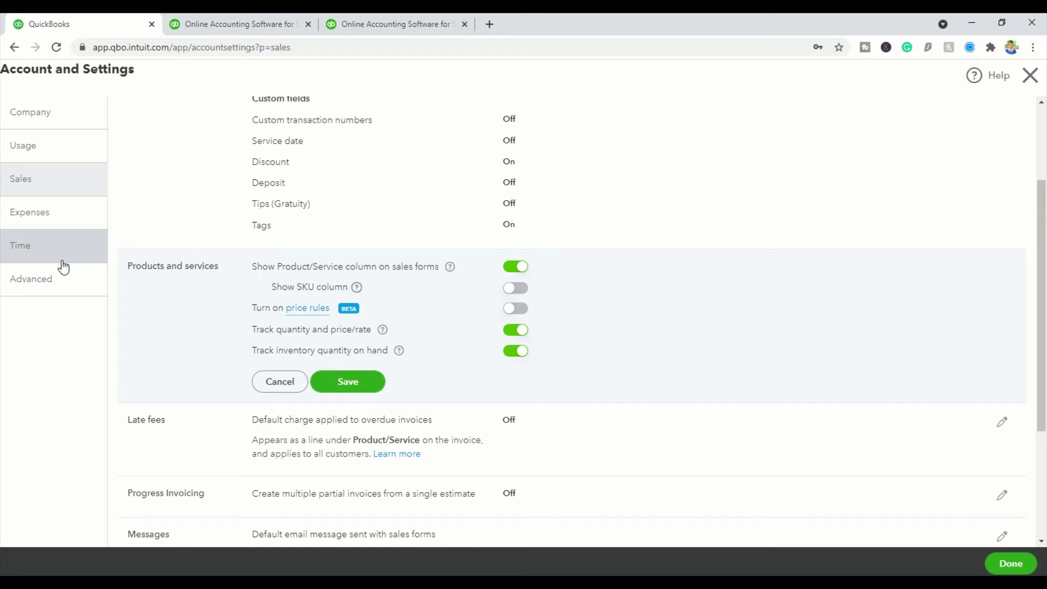
# Step: View the Expenses settings, return to the Company settings and close Account and Settings
pyautogui.click(65, 213)
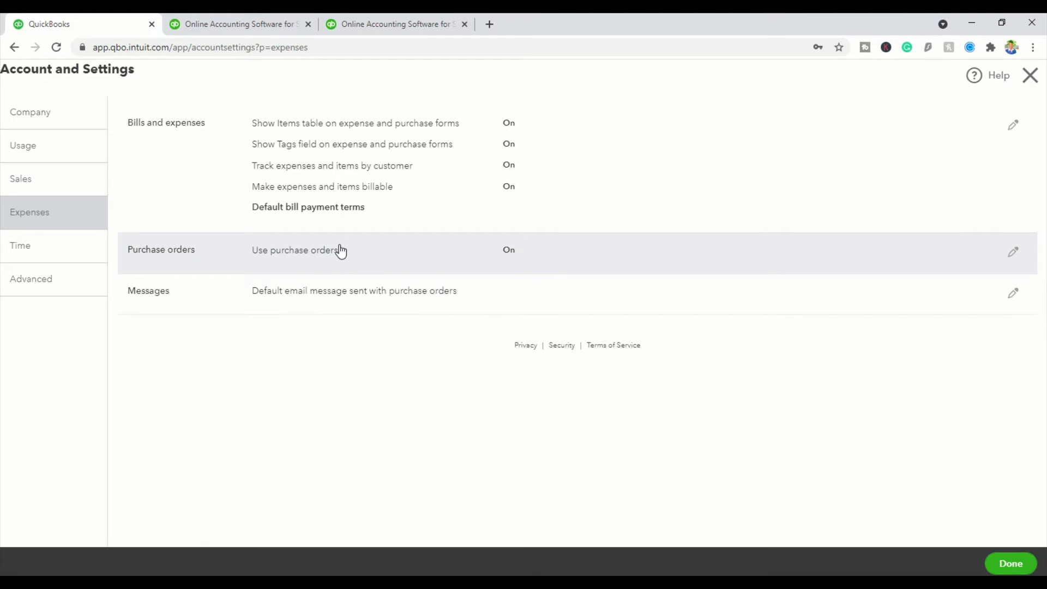
pyautogui.click(49, 111)
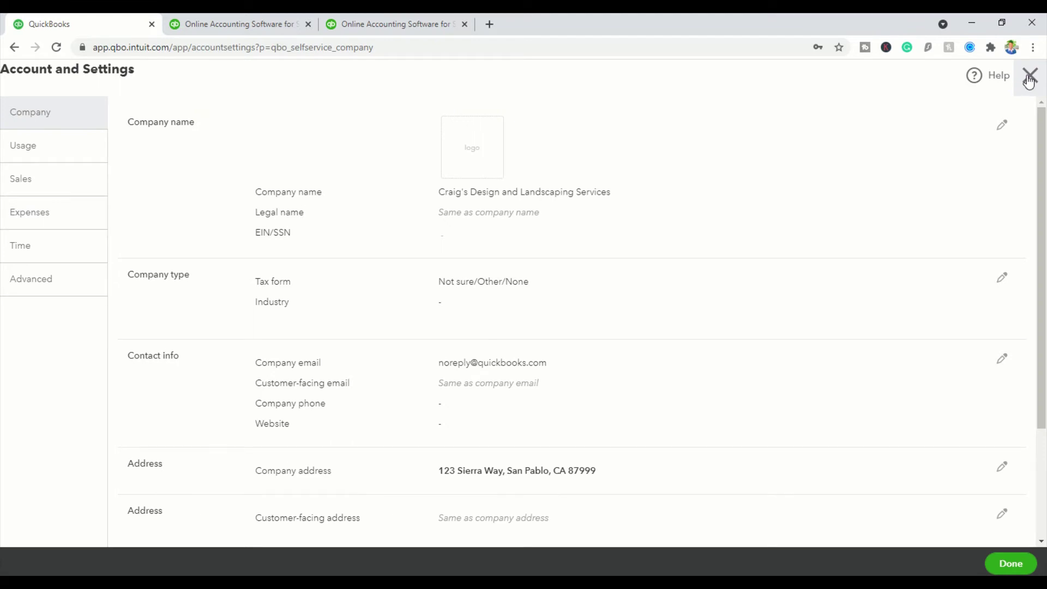
pyautogui.click(1029, 81)
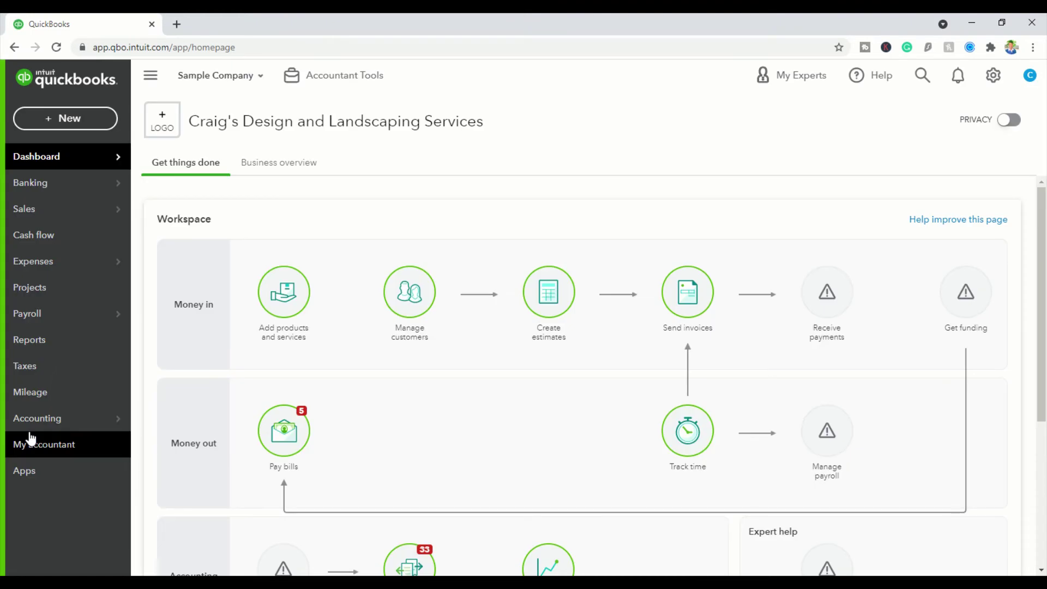
# Step: Open the company's Chart of Accounts list from the accounting area
pyautogui.moveTo(65, 418)
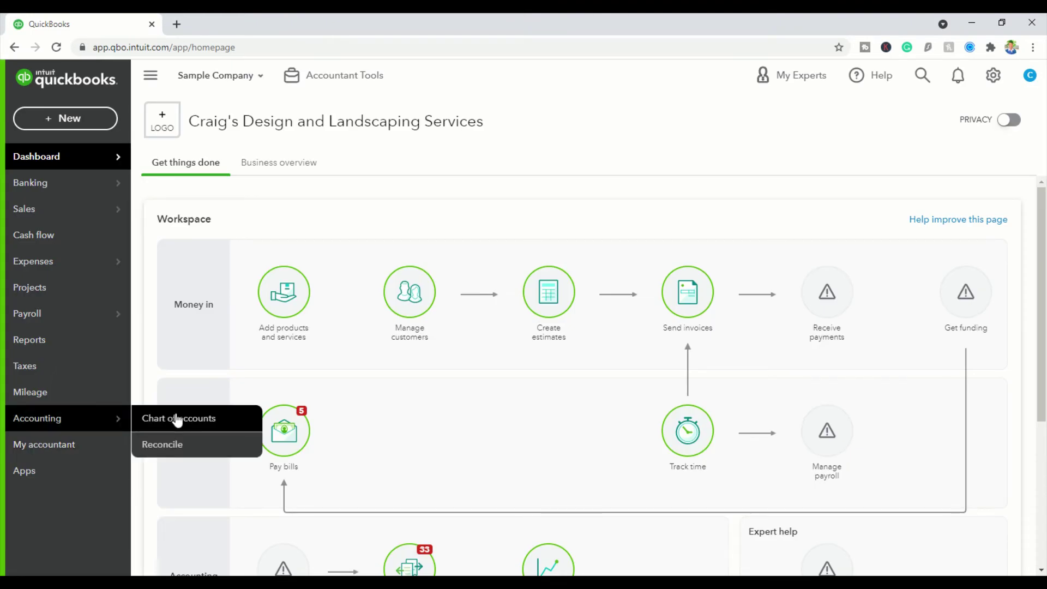
pyautogui.click(178, 420)
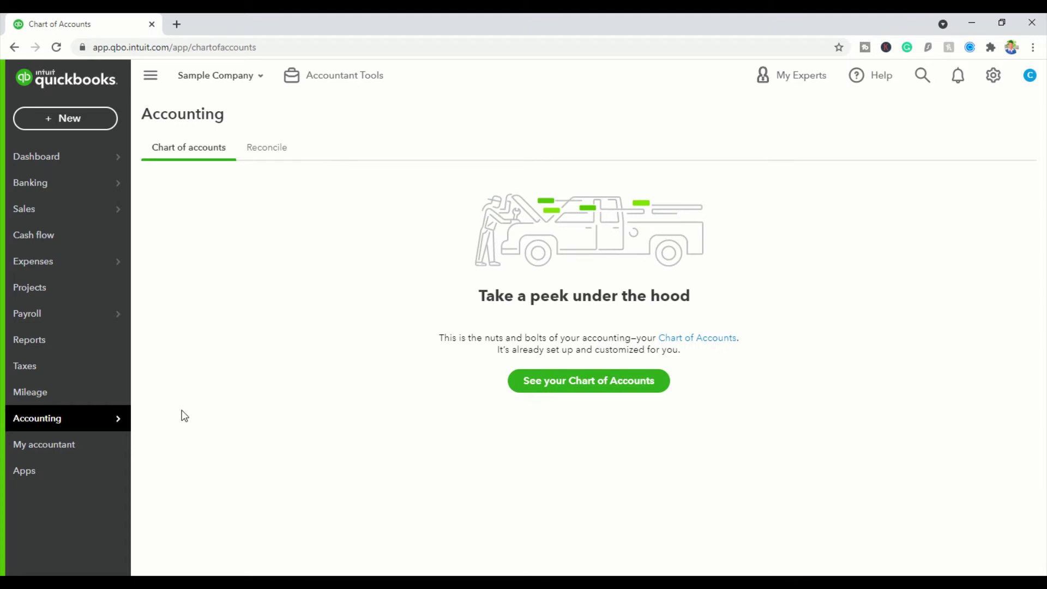
pyautogui.click(561, 384)
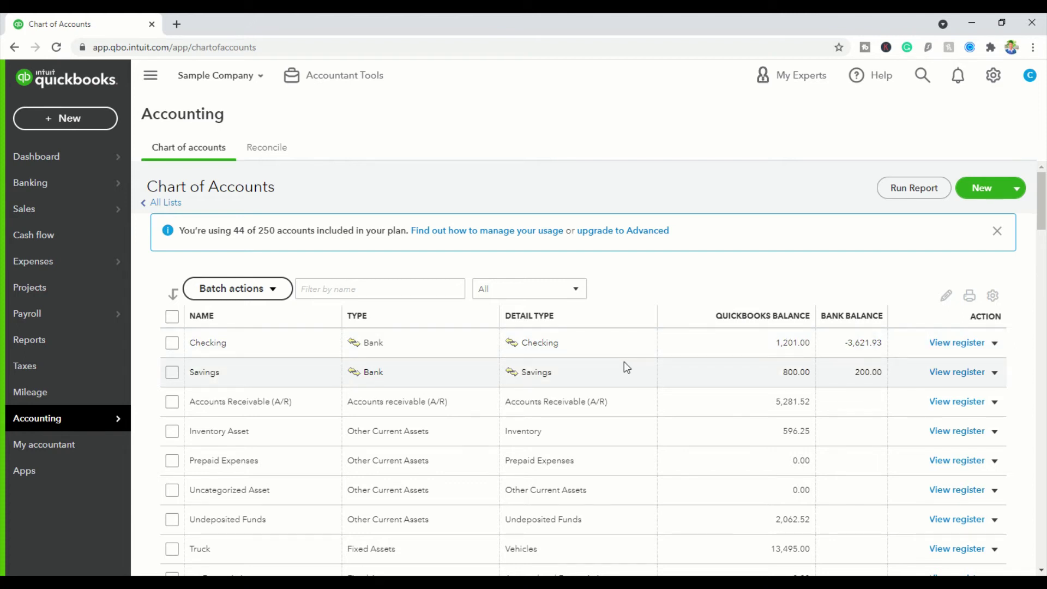
# Step: Browse the accounts with their types and detail types, and show the available actions for the Checking account
pyautogui.scroll(-6, 624, 361)
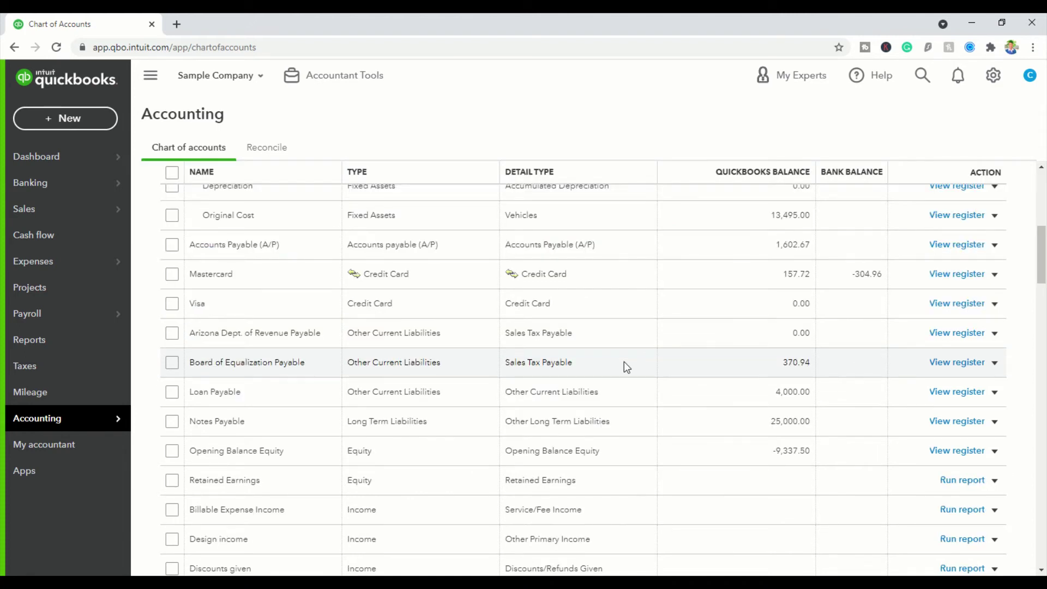
pyautogui.scroll(-1, 593, 345)
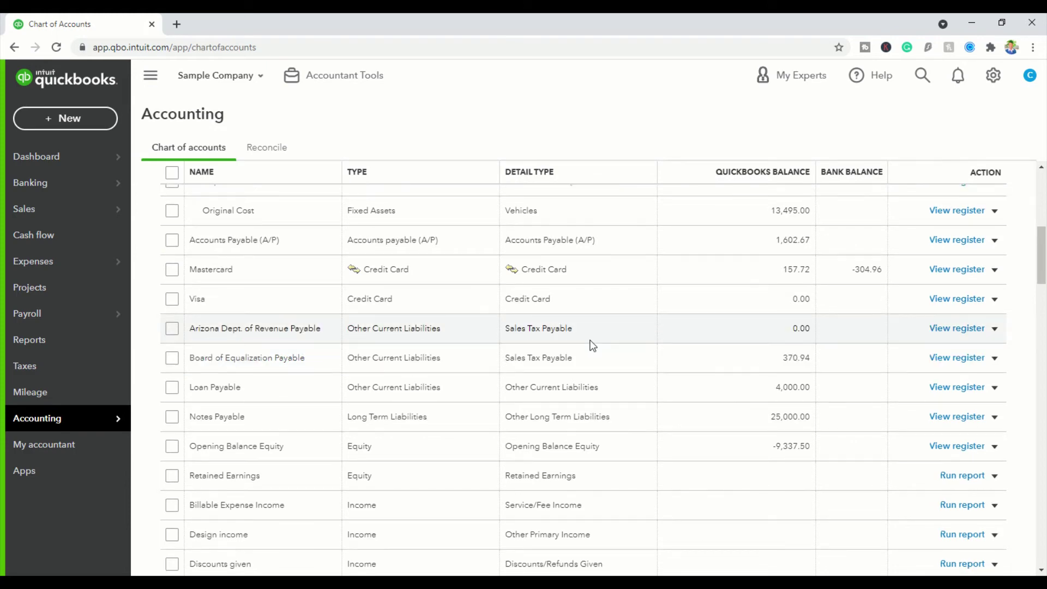
pyautogui.scroll(6, 593, 346)
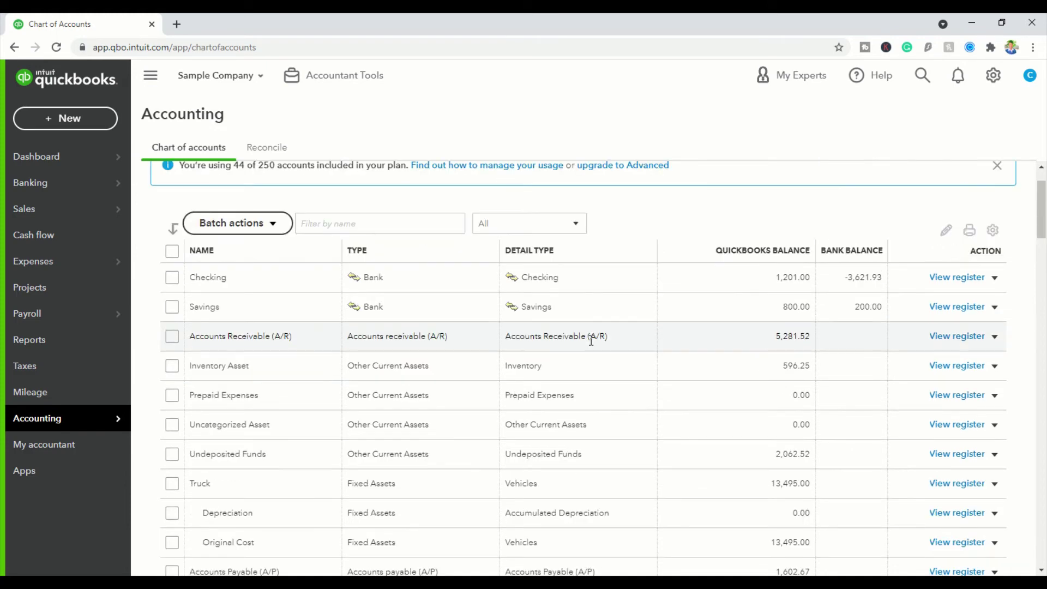
pyautogui.click(995, 279)
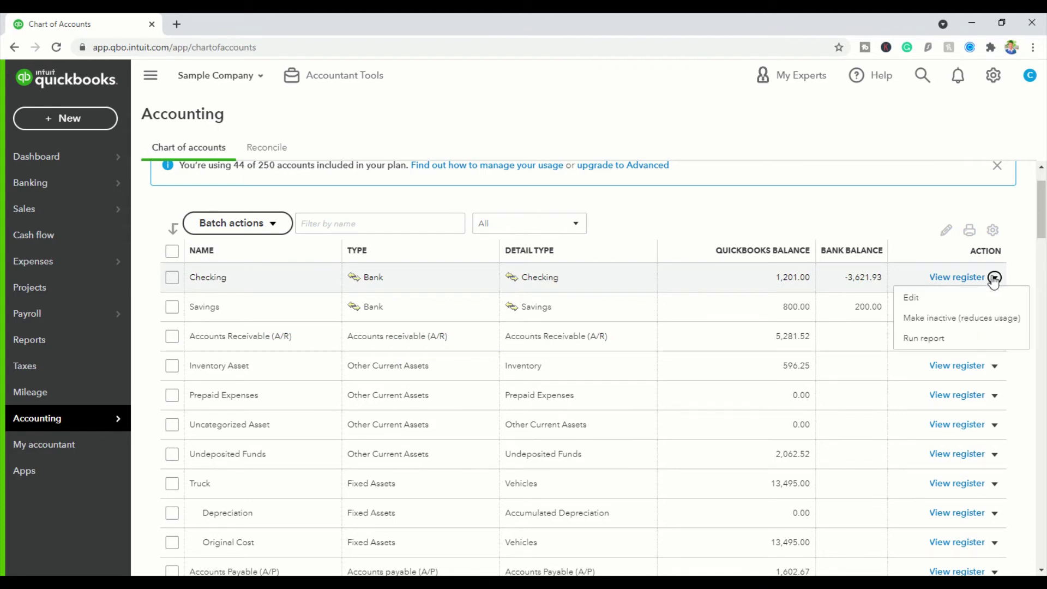
# Step: Try to make the Design income account inactive, confirming the request and dismissing the resulting dialog
pyautogui.scroll(-3, 609, 397)
pyautogui.scroll(-4, 608, 397)
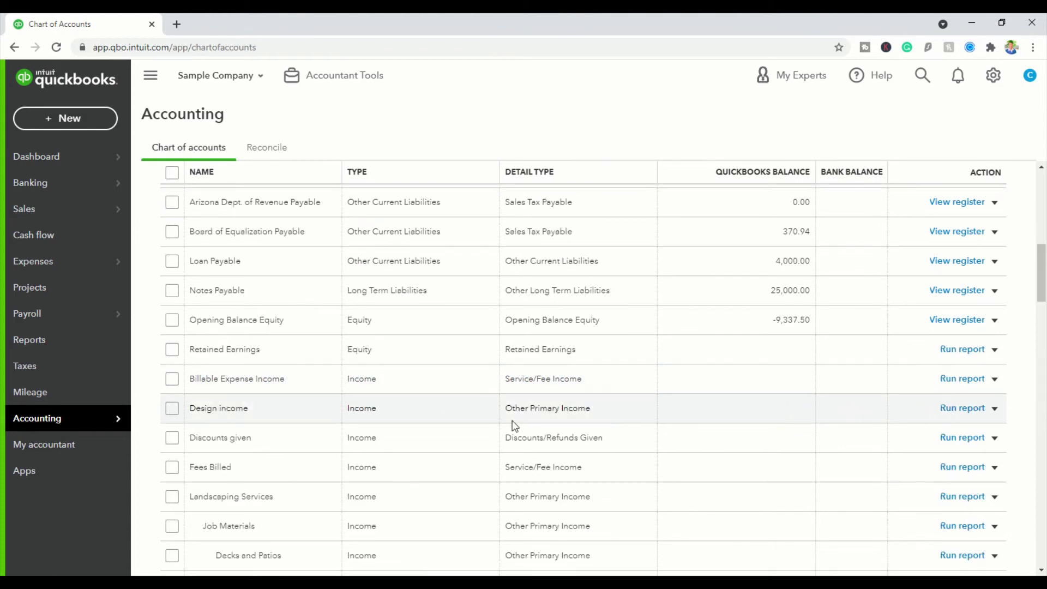
pyautogui.click(995, 409)
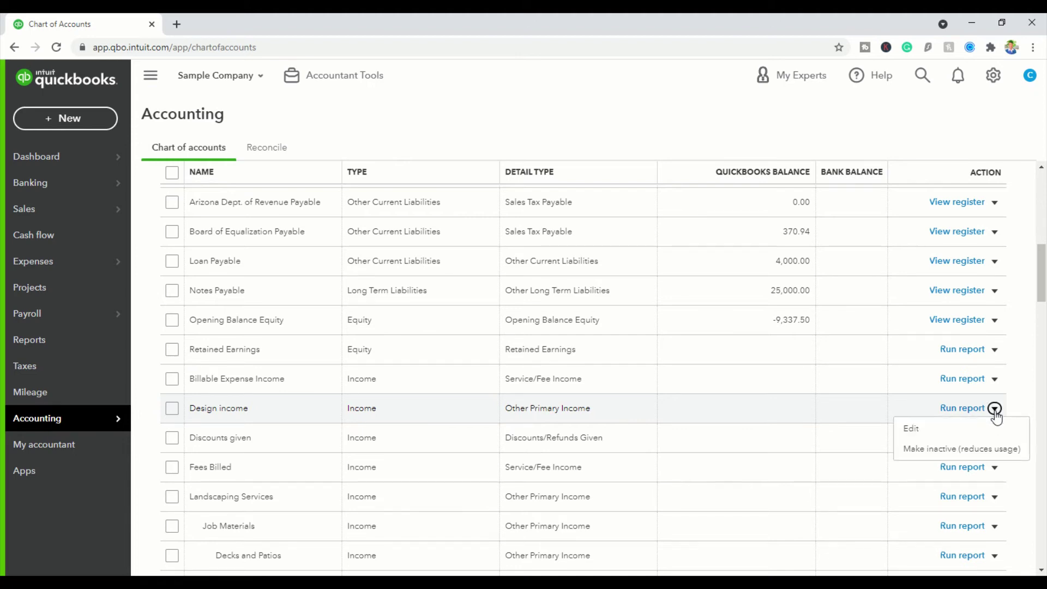
pyautogui.click(935, 453)
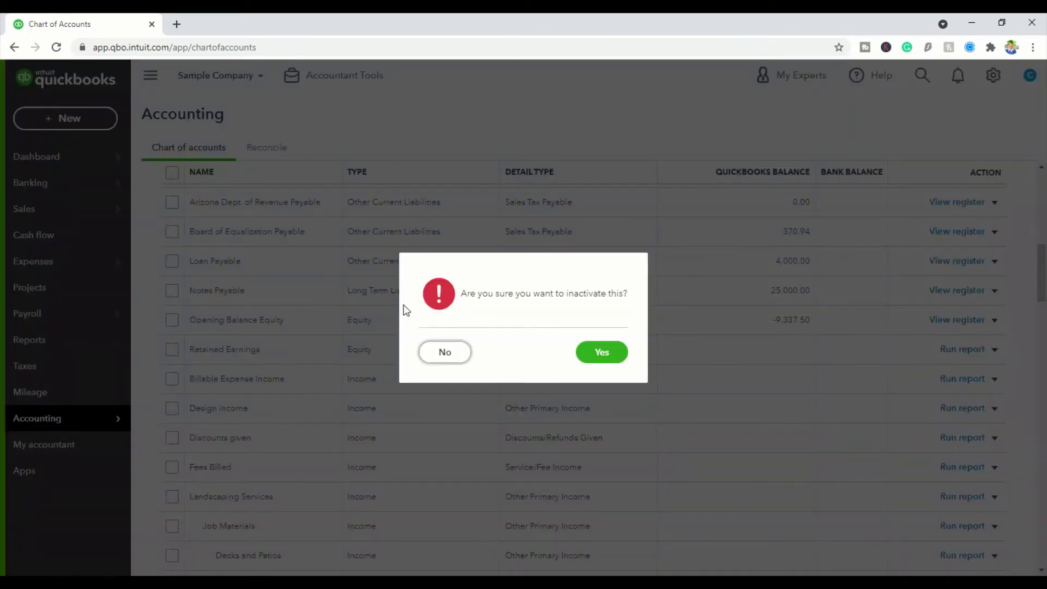
pyautogui.click(596, 351)
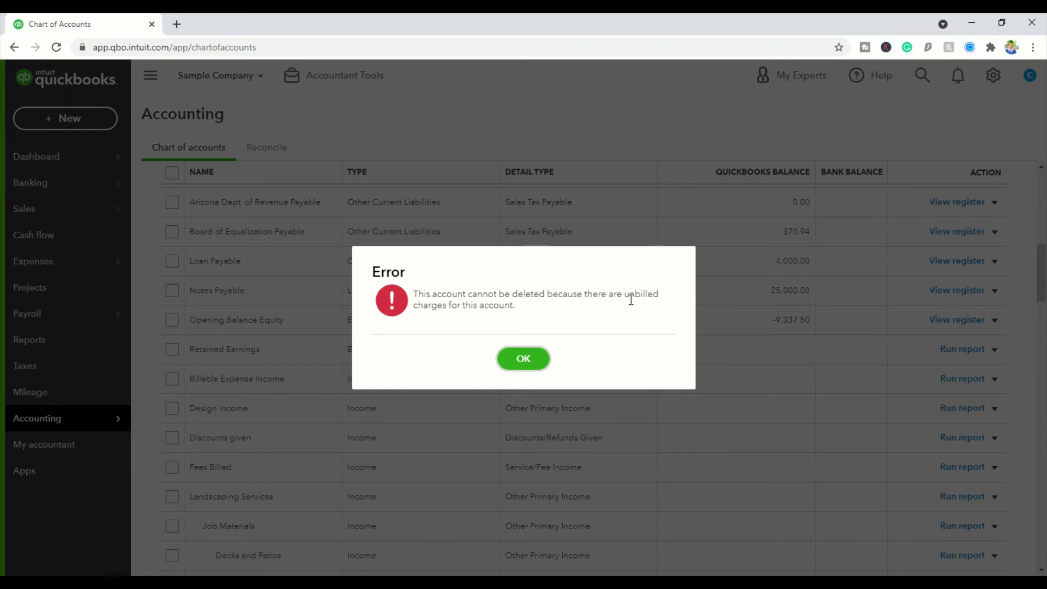
pyautogui.click(523, 359)
# Step: Make the "delete me" expense account inactive and clear the name filter to list all accounts
pyautogui.scroll(-5, 684, 370)
pyautogui.click(989, 383)
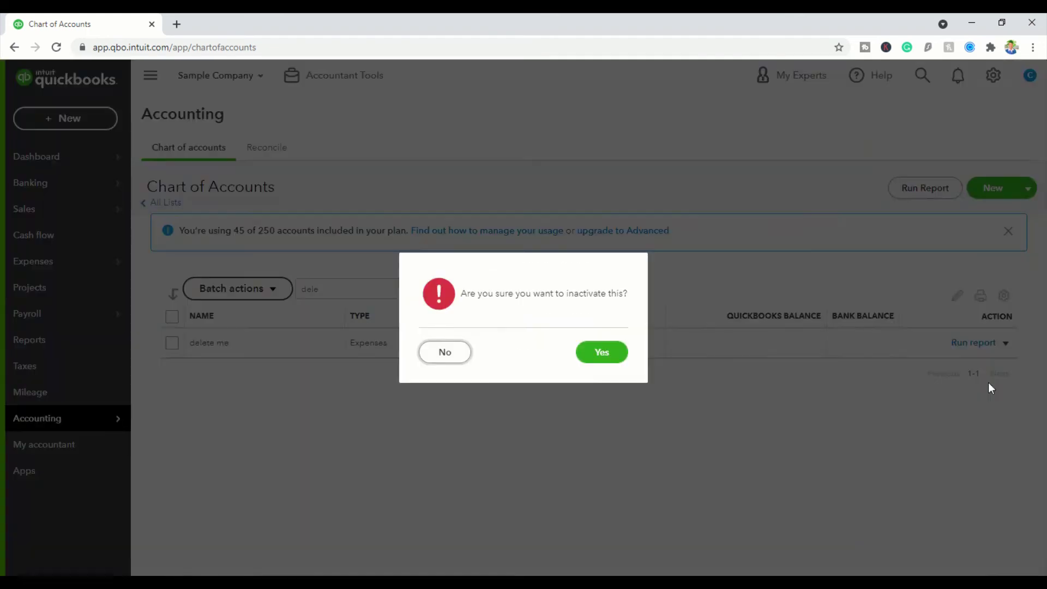
pyautogui.click(615, 353)
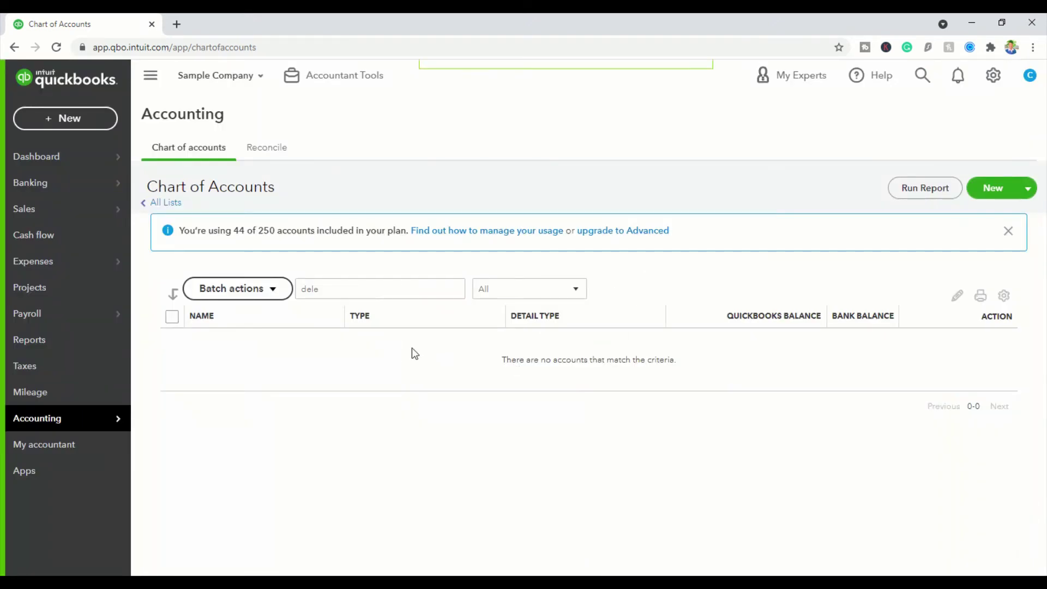
pyautogui.click(399, 293)
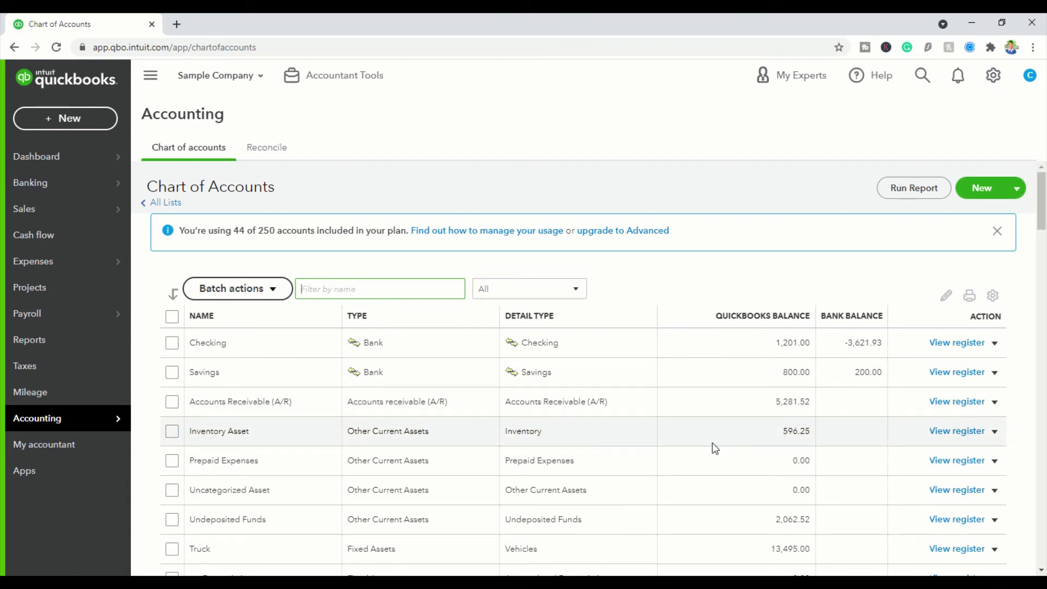
# Step: Explore the account types in a new account form, trying Fixed Assets, and close the form without saving
pyautogui.scroll(-1, 713, 444)
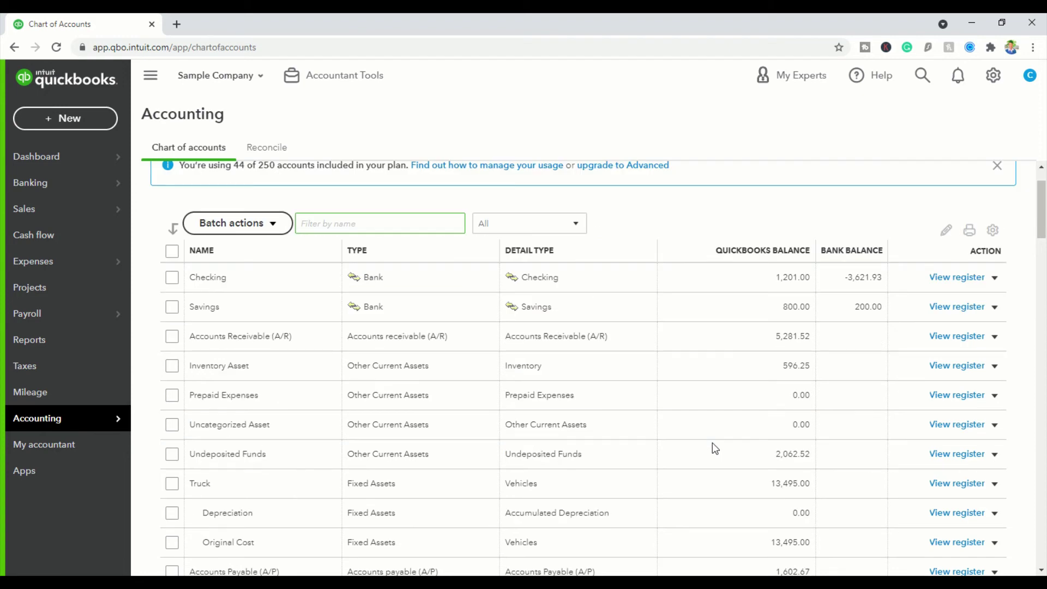
pyautogui.scroll(1, 712, 444)
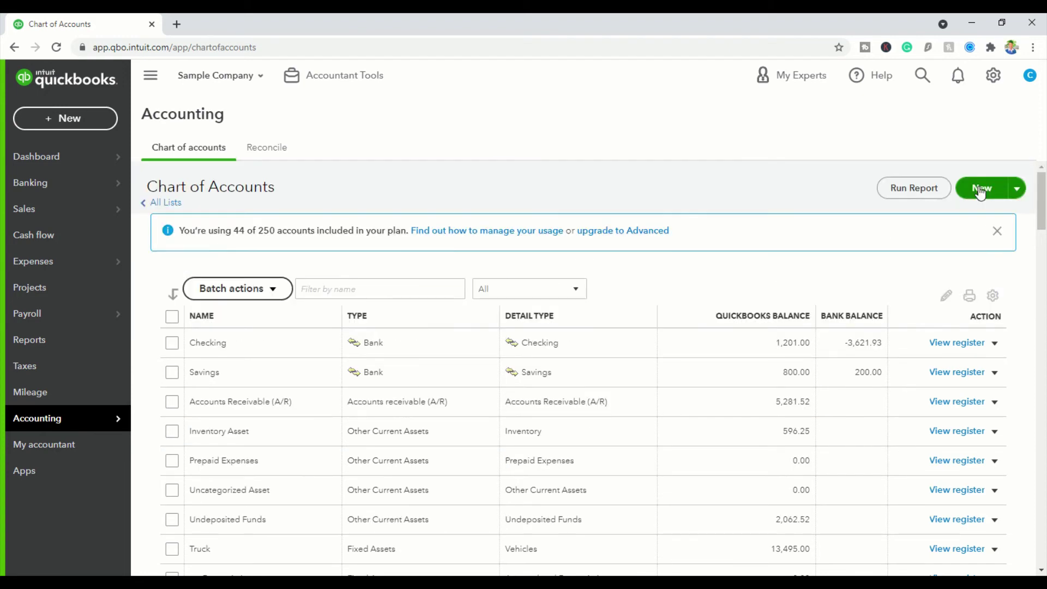
pyautogui.click(981, 191)
pyautogui.click(378, 173)
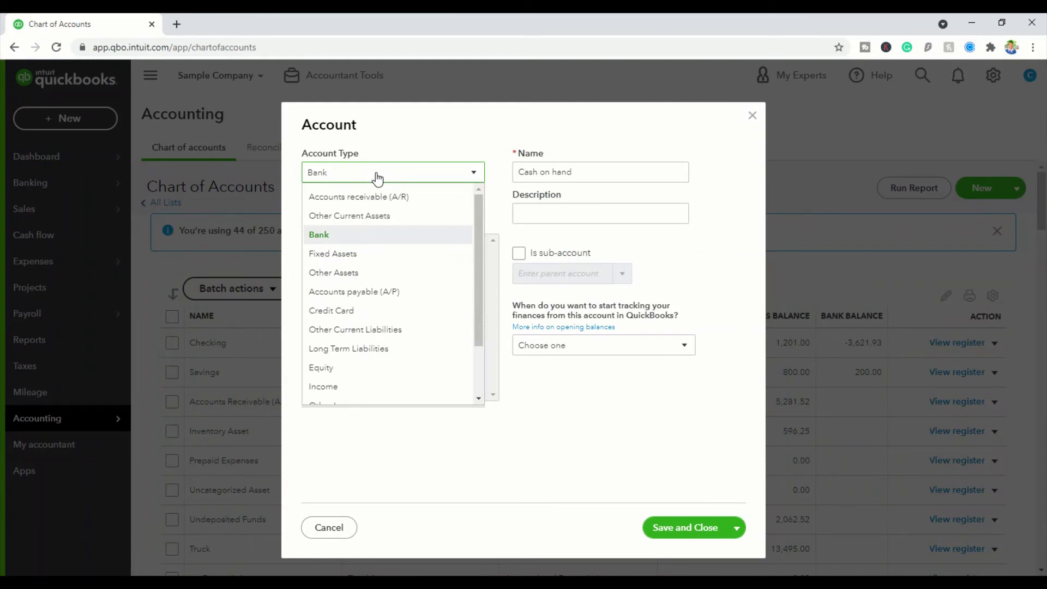
pyautogui.click(328, 255)
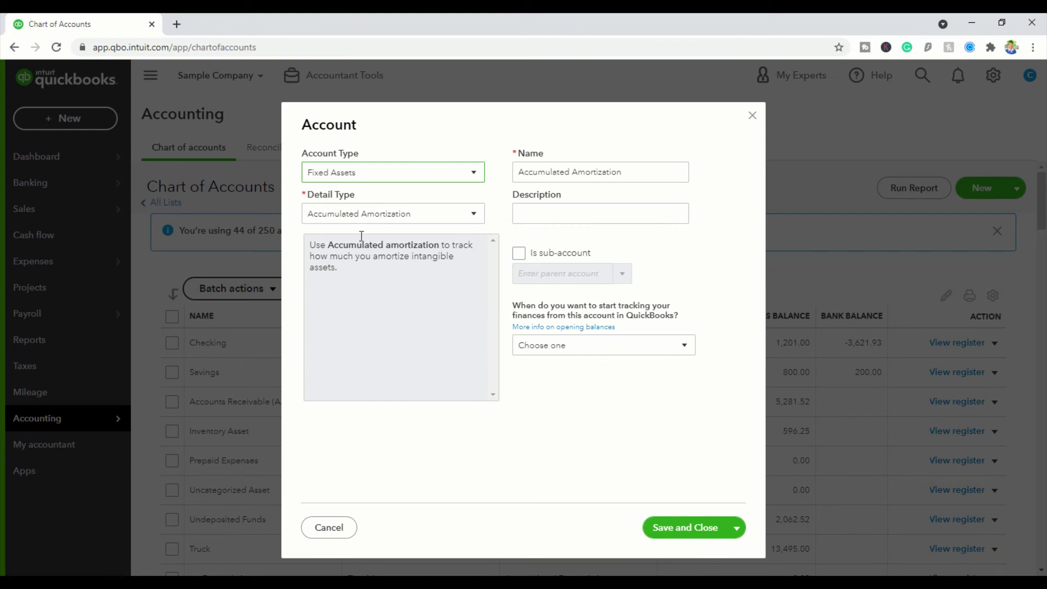
pyautogui.click(367, 174)
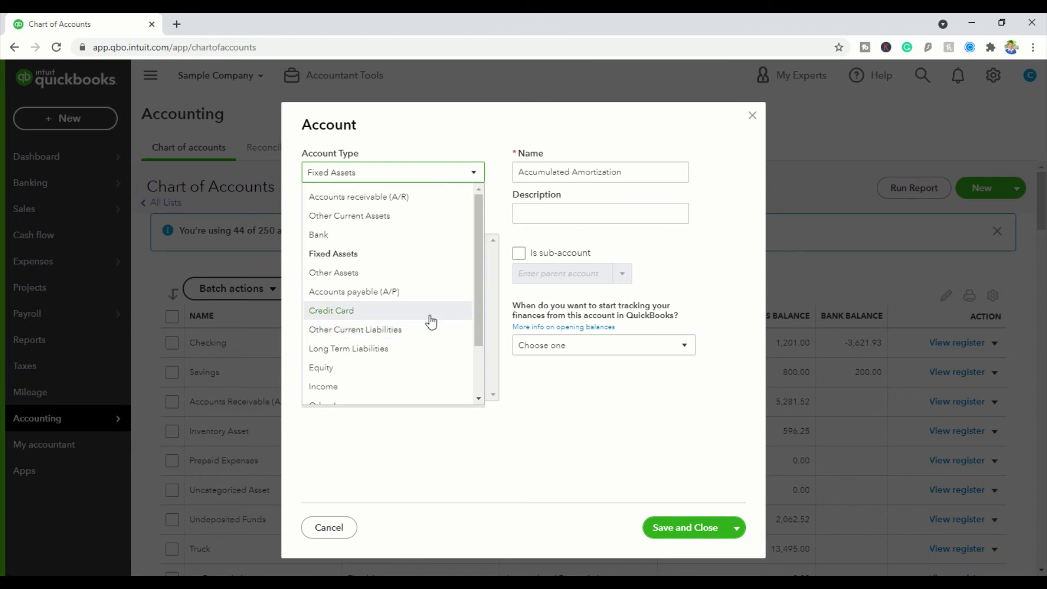
pyautogui.scroll(-2, 431, 322)
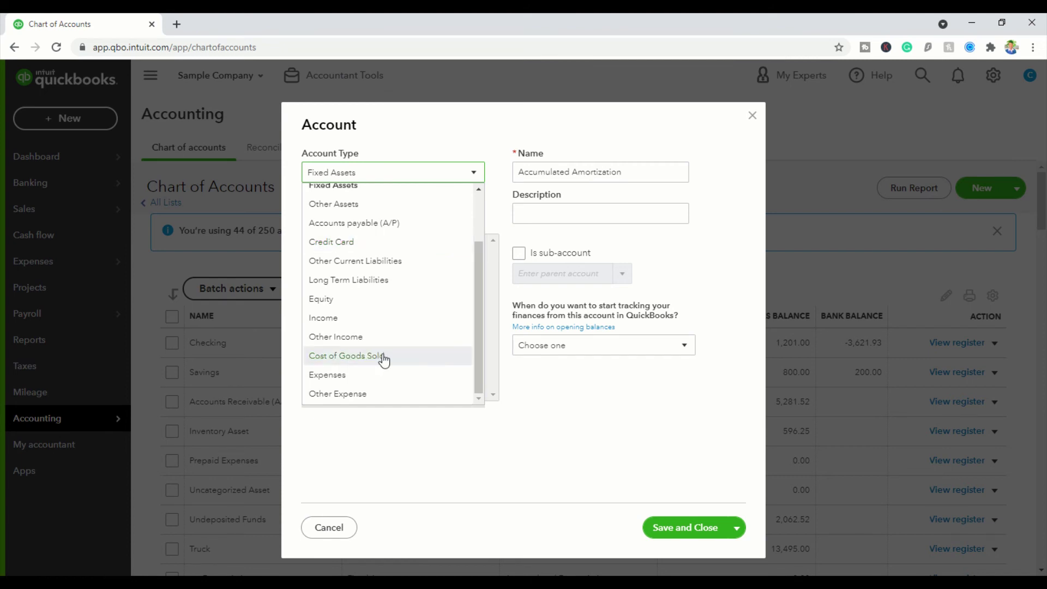
pyautogui.click(752, 116)
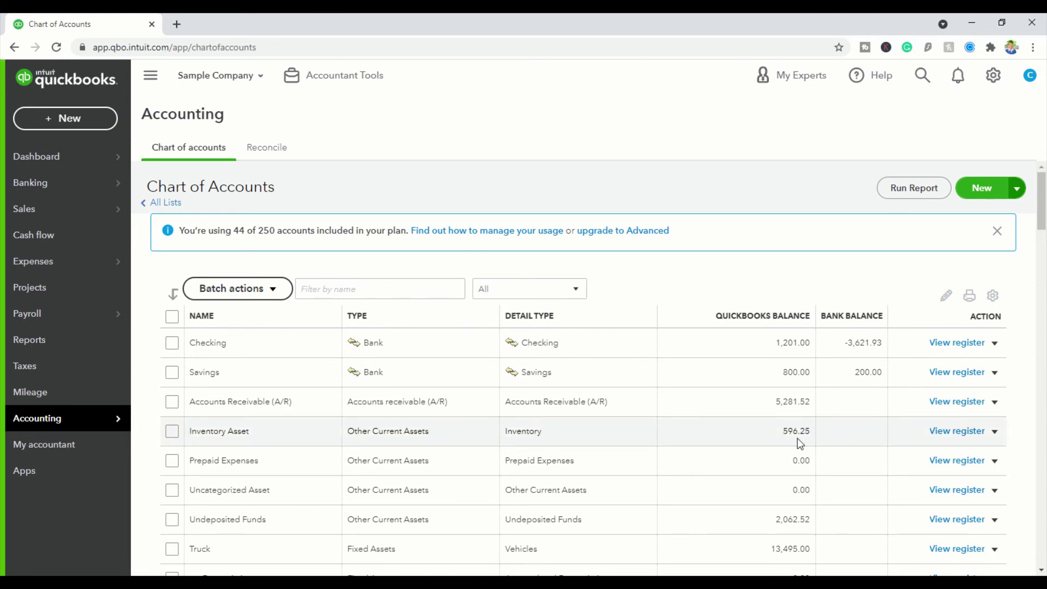
# Step: View the upload options for importing a Chart of Accounts and cancel the import
pyautogui.scroll(-4, 797, 440)
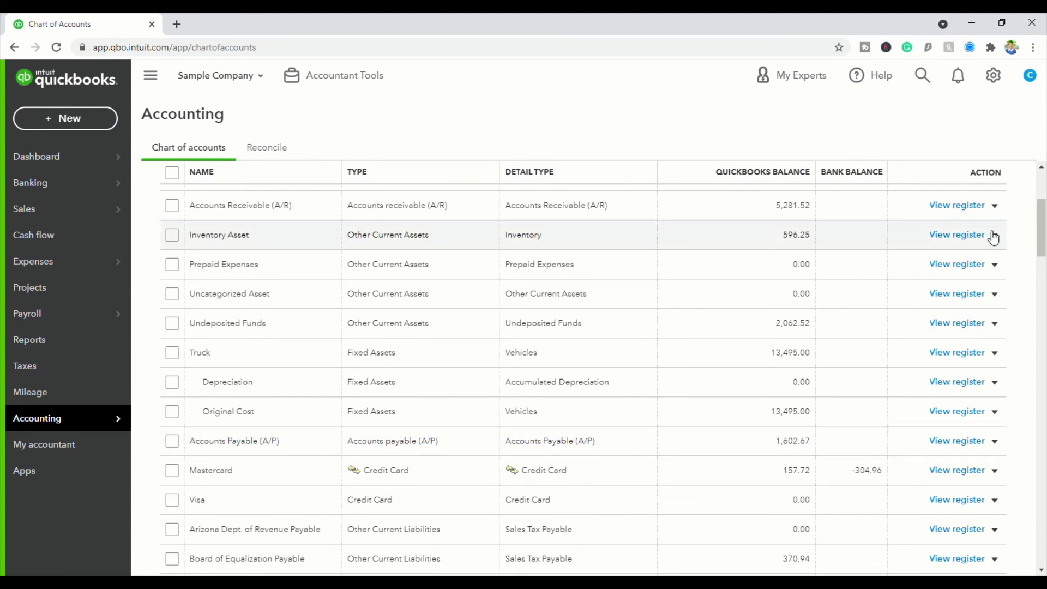
pyautogui.scroll(4, 609, 433)
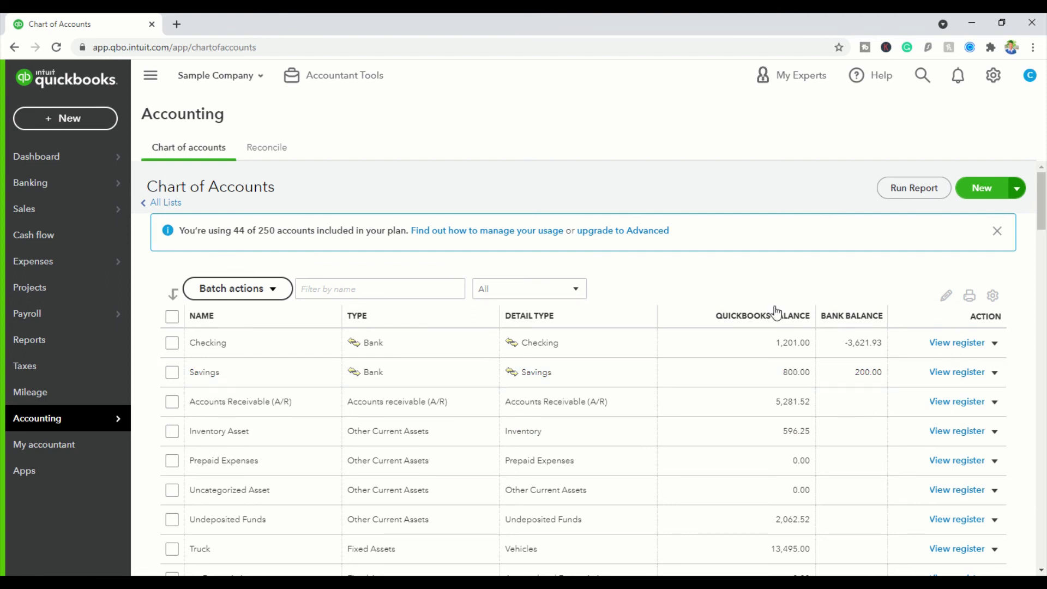
pyautogui.click(1008, 191)
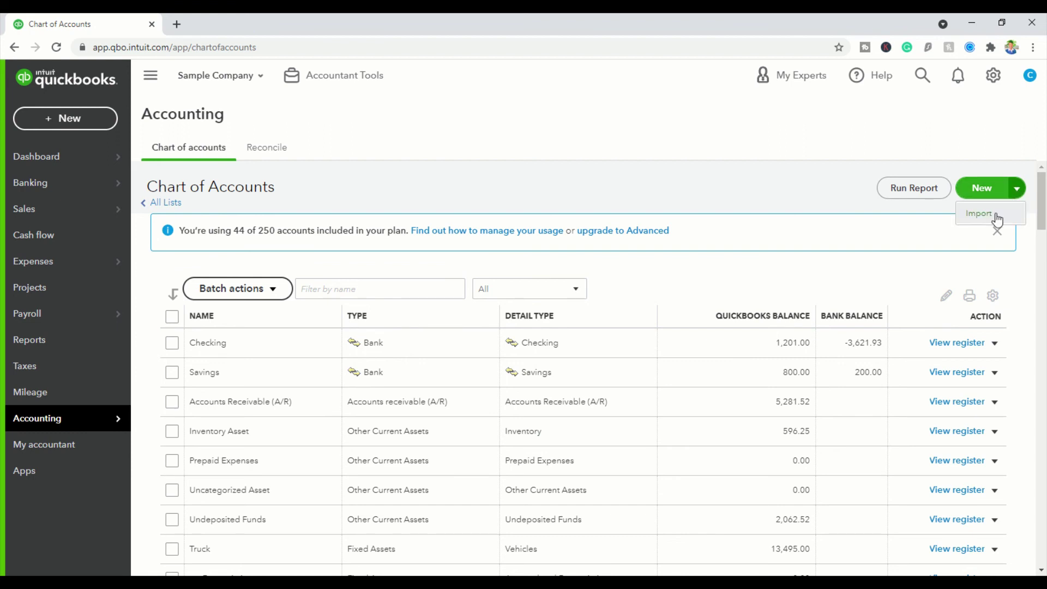
pyautogui.click(997, 218)
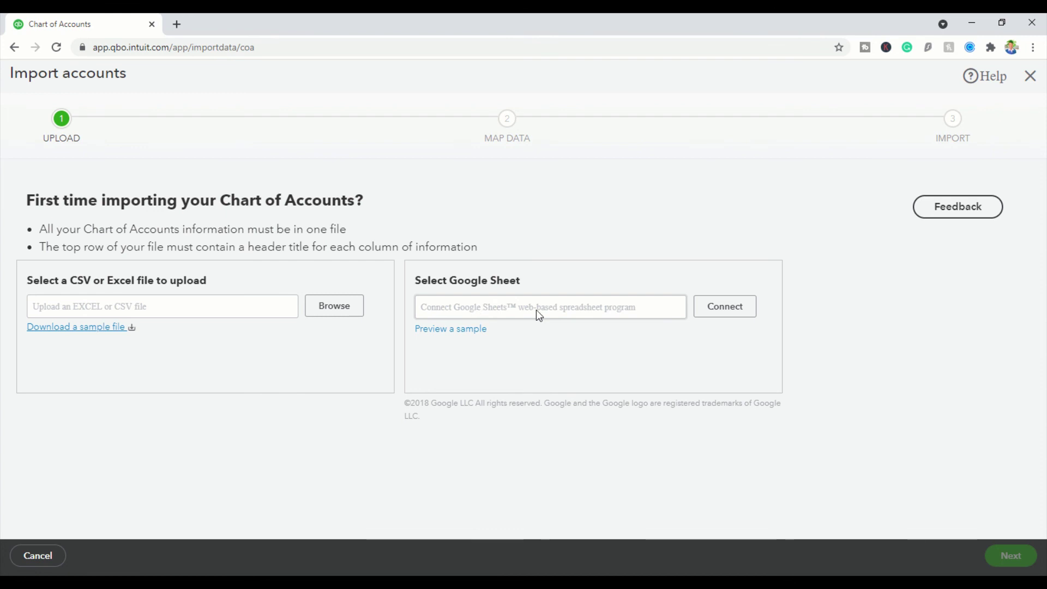
pyautogui.click(49, 556)
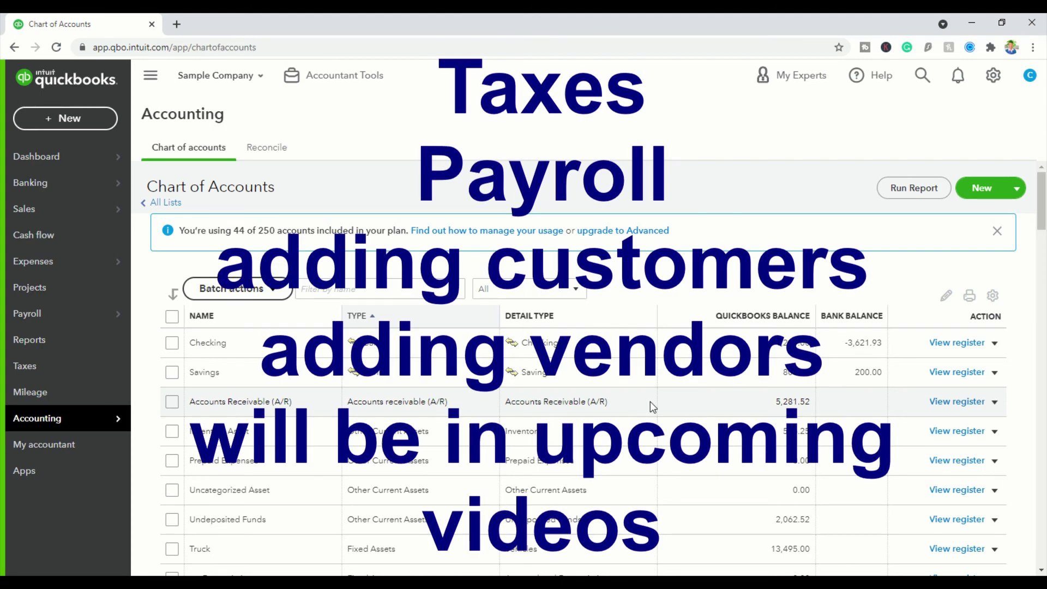